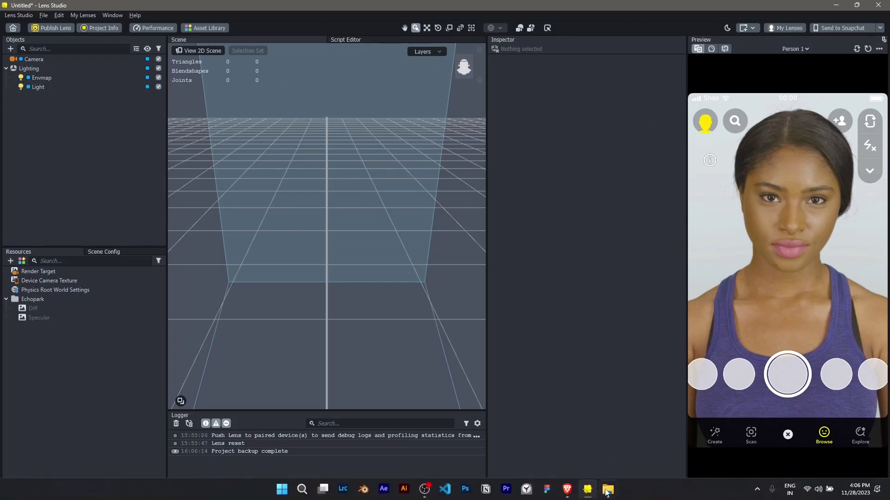
Switch to the browser and look through the Sketchfab search results for a downloadable Christmas cap model
{"action": "left_click", "coordinate": [566, 489]}
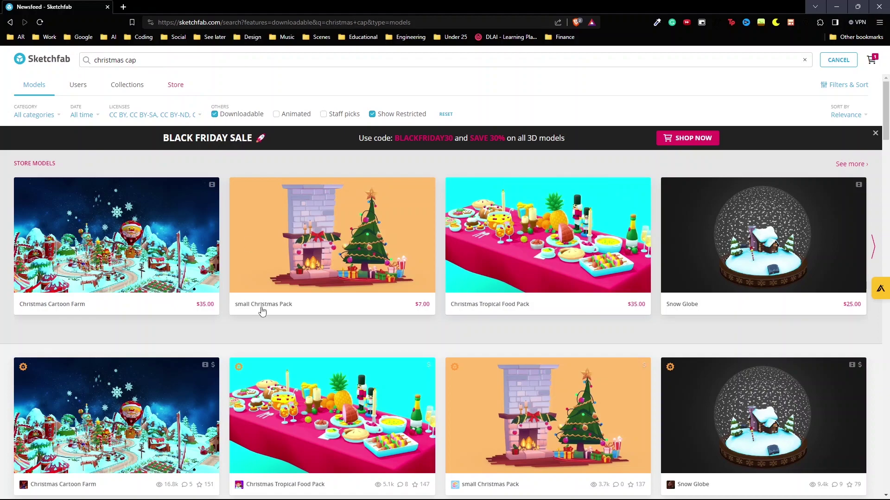
{"action": "scroll", "coordinate": [261, 312], "scroll_direction": "down", "scroll_amount": 8}
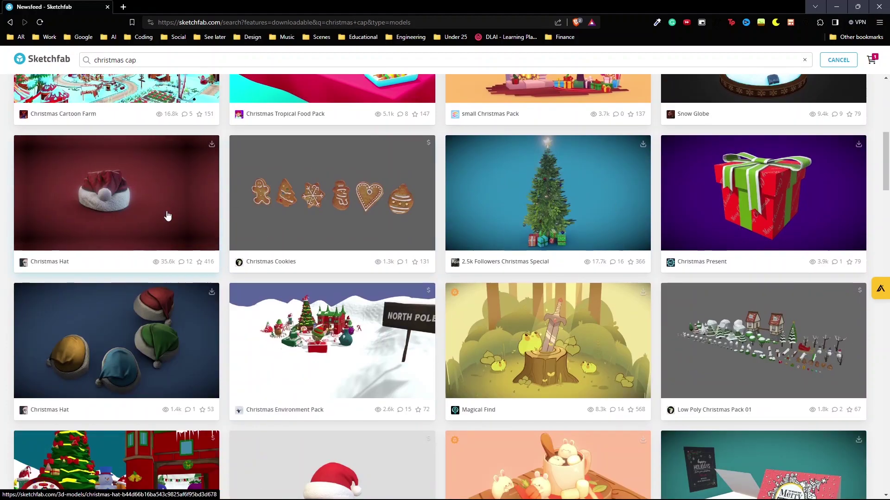
{"action": "scroll", "coordinate": [318, 258], "scroll_direction": "down", "scroll_amount": 6}
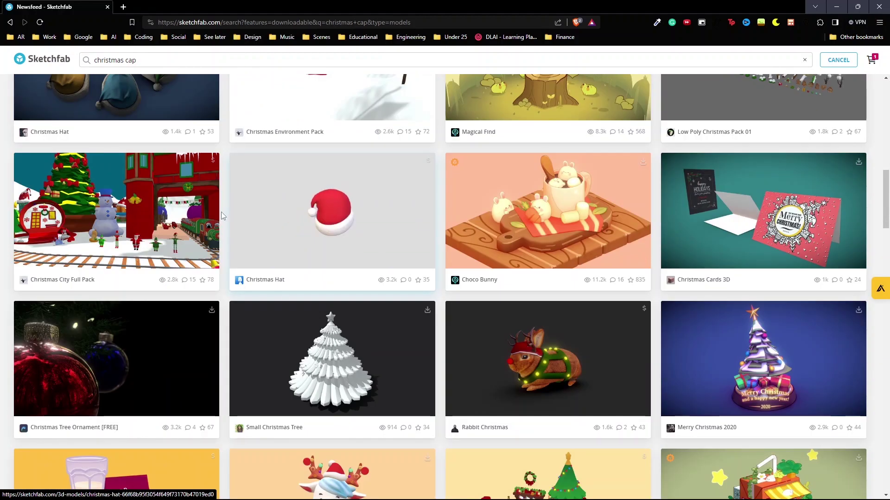
{"action": "left_click", "coordinate": [836, 6]}
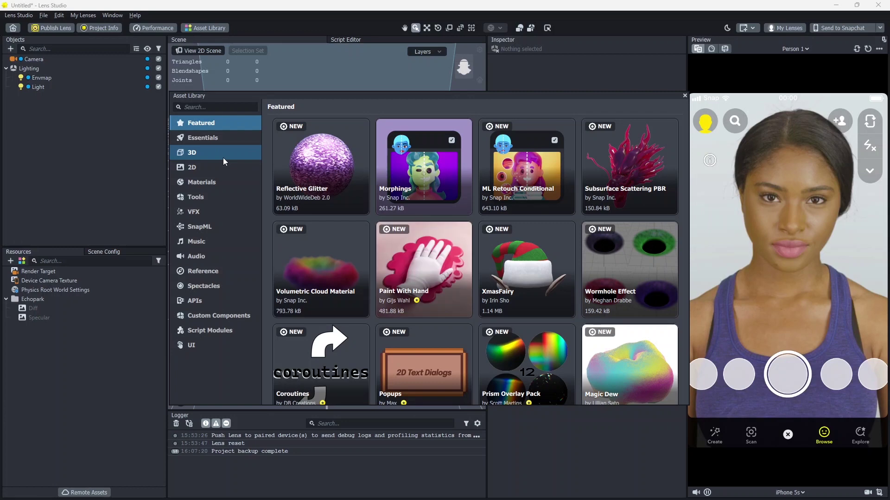
Import the XmasHat asset from the Asset Library's 3D category and expand its resource folders down to the xmas_hat03 texture
{"action": "left_click", "coordinate": [223, 157]}
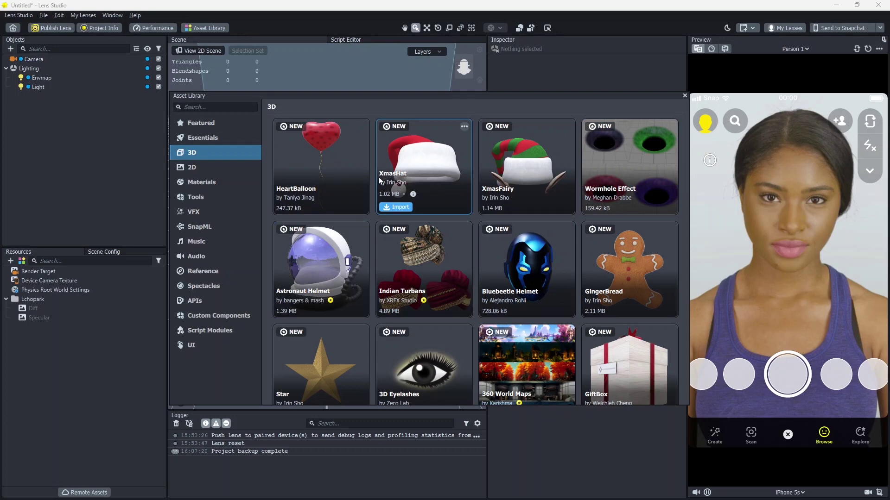
{"action": "left_click", "coordinate": [396, 206]}
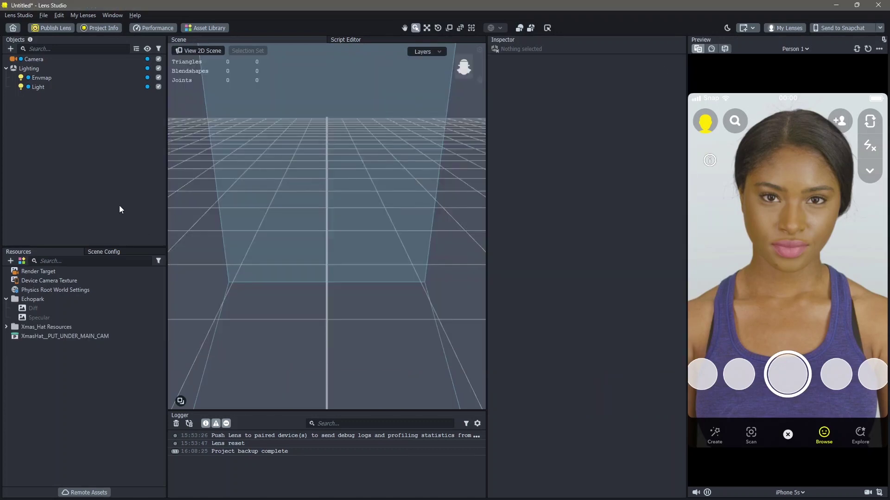
{"action": "double_click", "coordinate": [46, 326]}
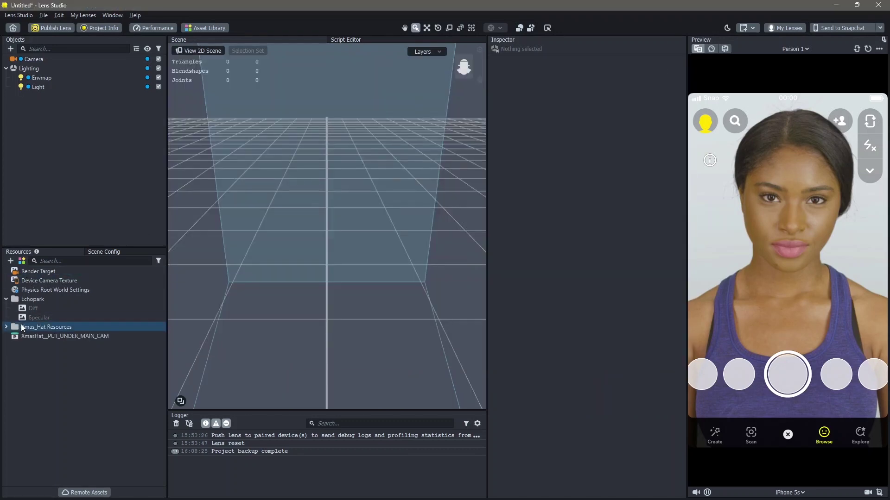
{"action": "double_click", "coordinate": [40, 335]}
{"action": "left_click", "coordinate": [46, 346]}
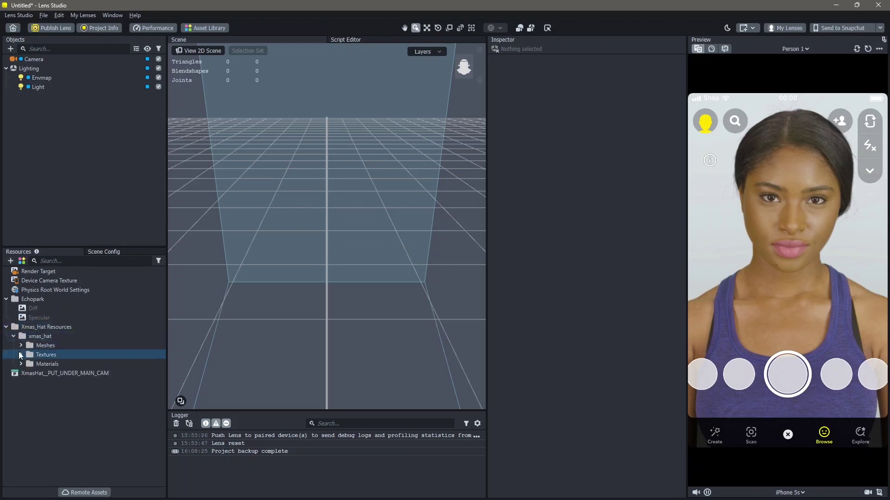
{"action": "double_click", "coordinate": [45, 354]}
{"action": "left_click", "coordinate": [57, 363]}
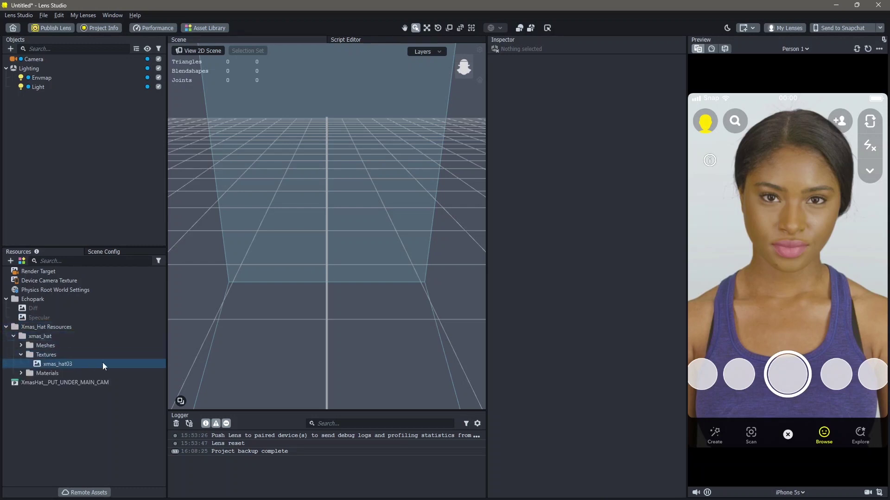
Place the XmasHat__PUT_UNDER_MAIN_CAM prefab under the Camera object in the scene hierarchy
{"action": "left_click", "coordinate": [94, 384]}
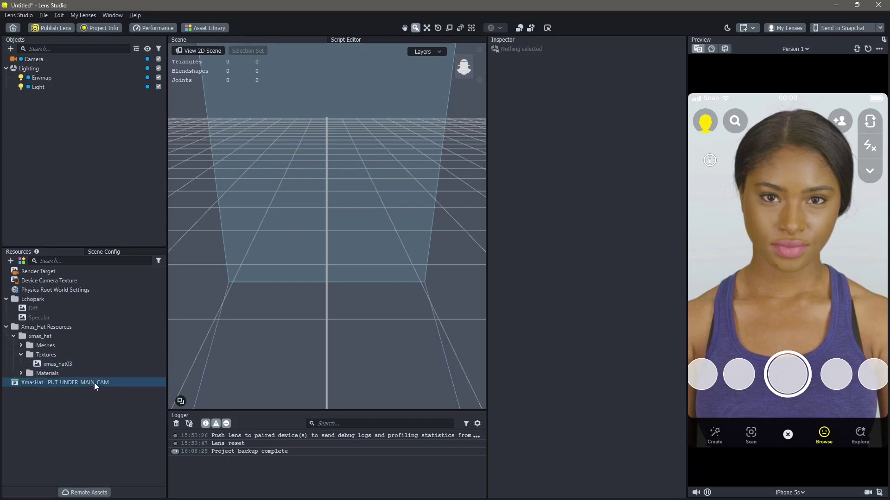
{"action": "left_click_drag", "start_coordinate": [95, 383], "coordinate": [213, 360]}
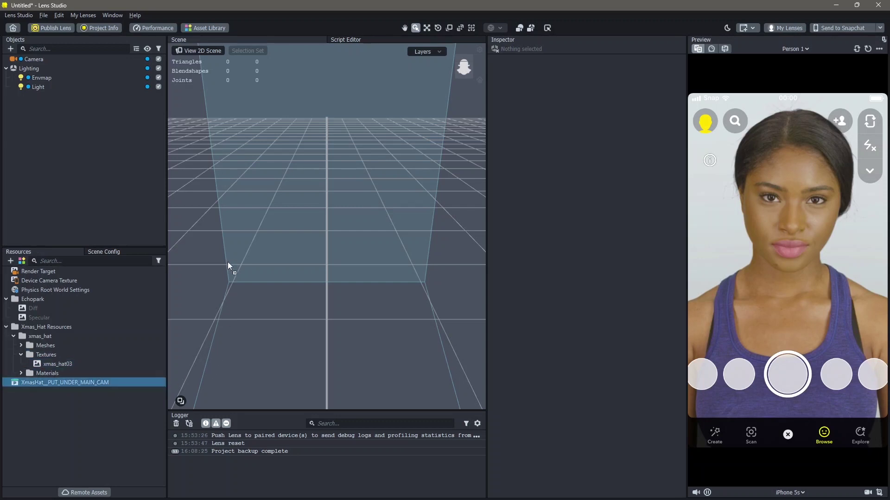
{"action": "left_click_drag", "start_coordinate": [160, 149], "coordinate": [73, 63]}
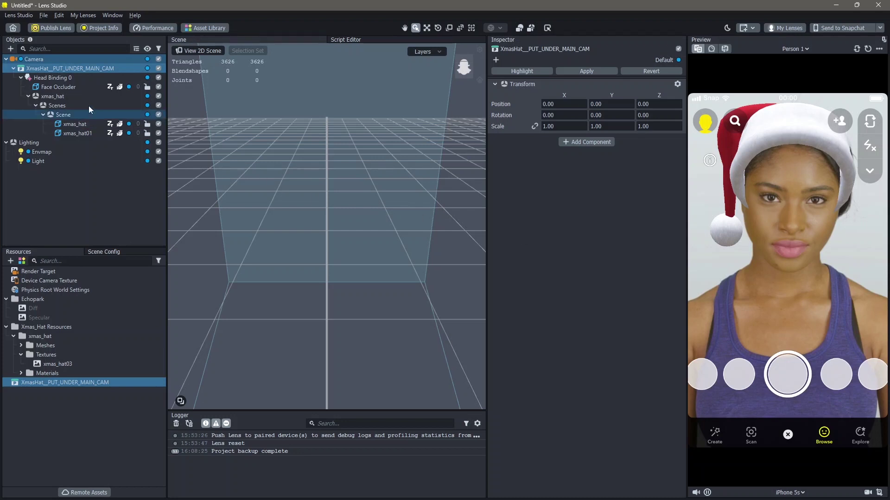
{"action": "left_click", "coordinate": [10, 49]}
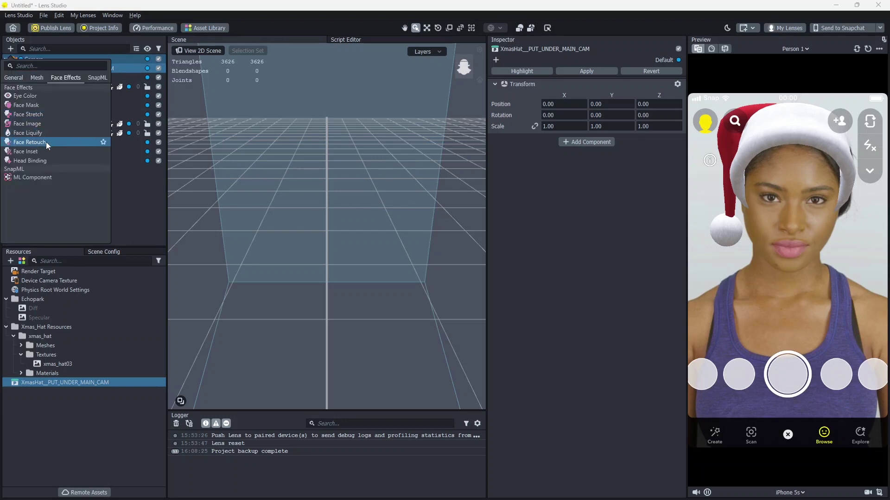
{"action": "left_click", "coordinate": [165, 216]}
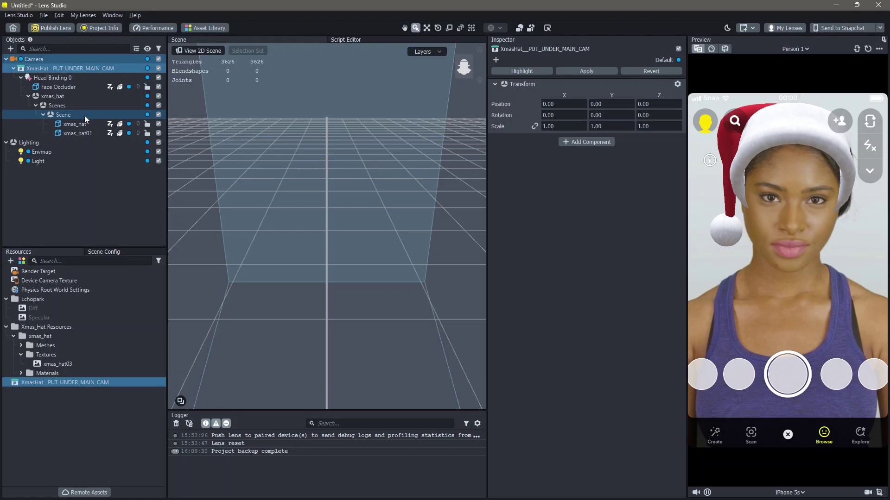
{"action": "left_click", "coordinate": [794, 172]}
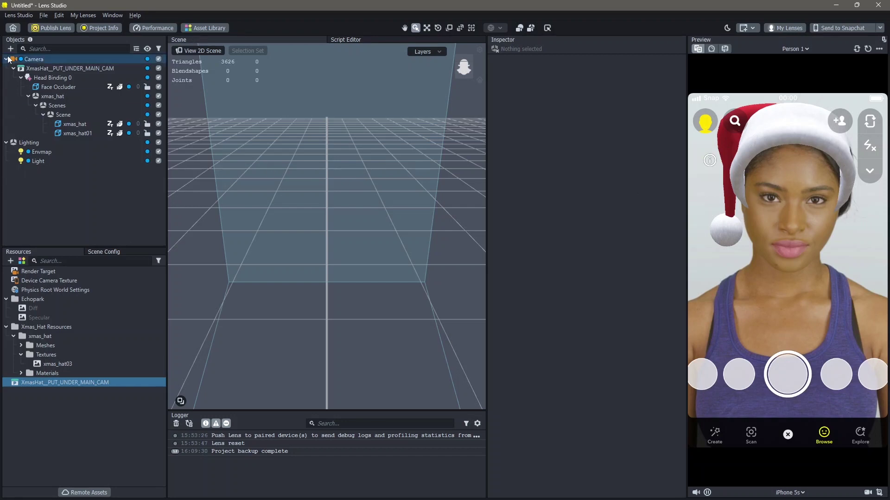
Collapse the XmasHat__PUT_UNDER_MAIN_CAM hierarchy under Camera to tidy the object list
{"action": "left_click", "coordinate": [13, 70]}
{"action": "left_click", "coordinate": [13, 69]}
{"action": "left_click", "coordinate": [83, 154]}
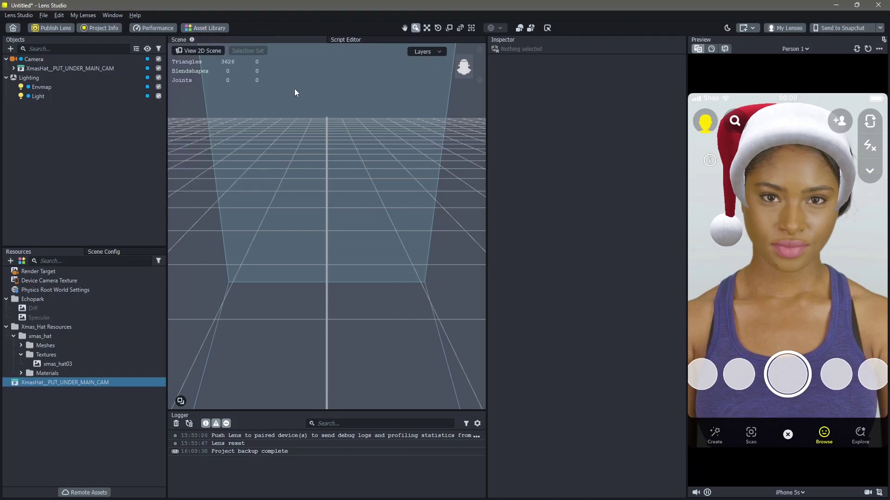
Import the Snow VFX asset from the Asset Library's VFX category
{"action": "left_click", "coordinate": [202, 30]}
{"action": "left_click", "coordinate": [231, 213]}
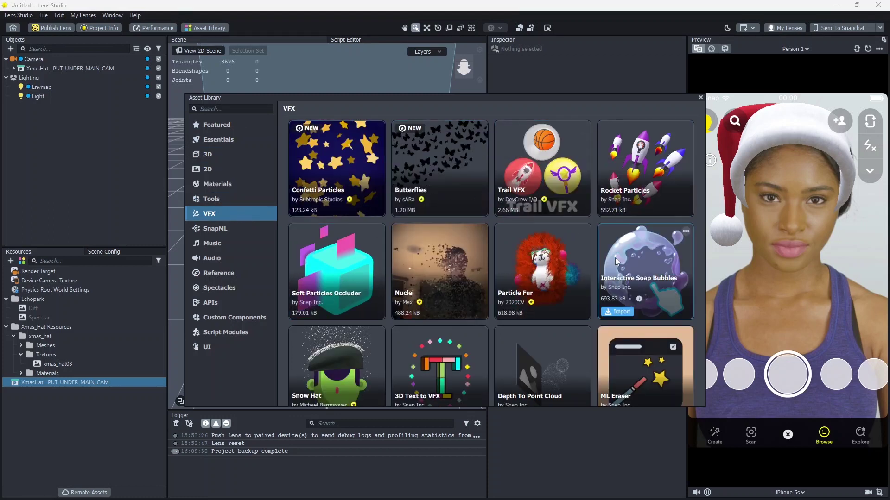
{"action": "scroll", "coordinate": [625, 254], "scroll_direction": "down", "scroll_amount": 10}
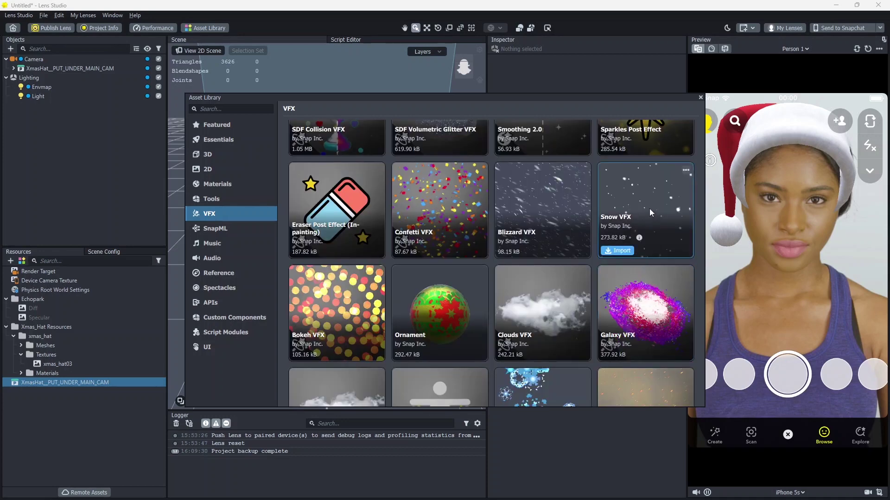
{"action": "left_click", "coordinate": [622, 250]}
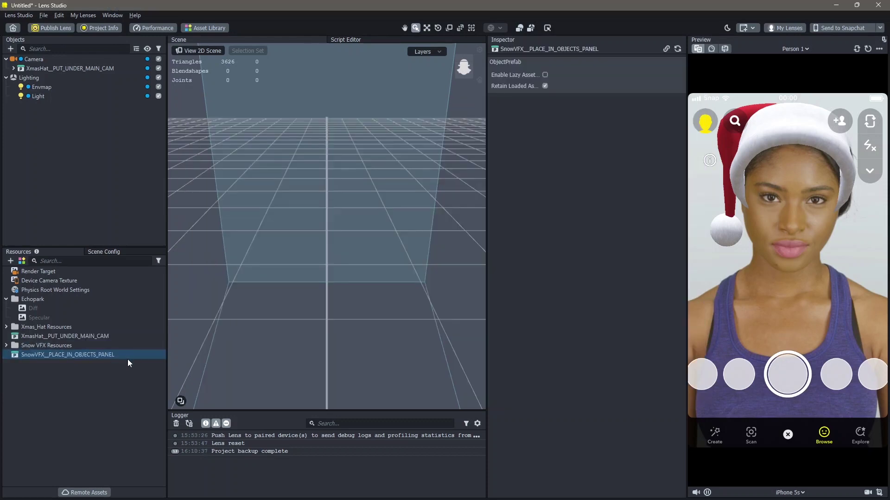
Add the SnowVFX__PLACE_IN_OBJECTS_PANEL prefab to the scene objects and delete its Snow_ground child
{"action": "left_click_drag", "start_coordinate": [61, 357], "coordinate": [190, 331]}
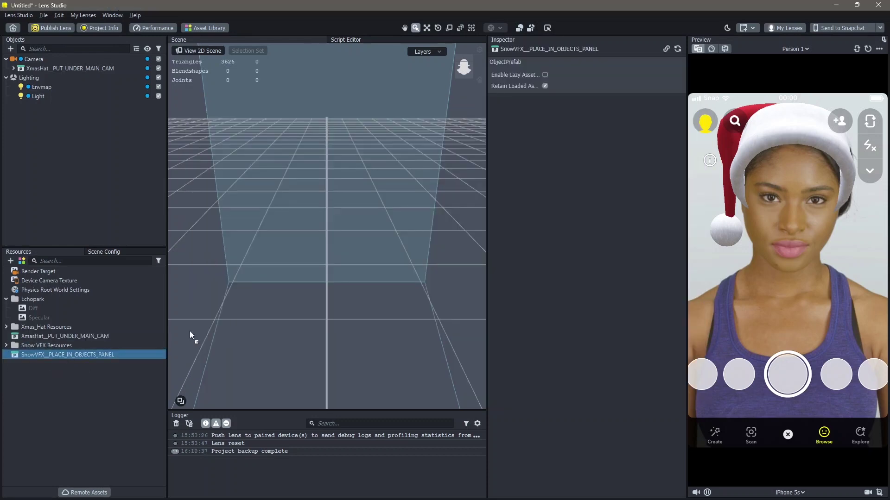
{"action": "left_click_drag", "start_coordinate": [112, 154], "coordinate": [112, 155]}
{"action": "left_click", "coordinate": [85, 124]}
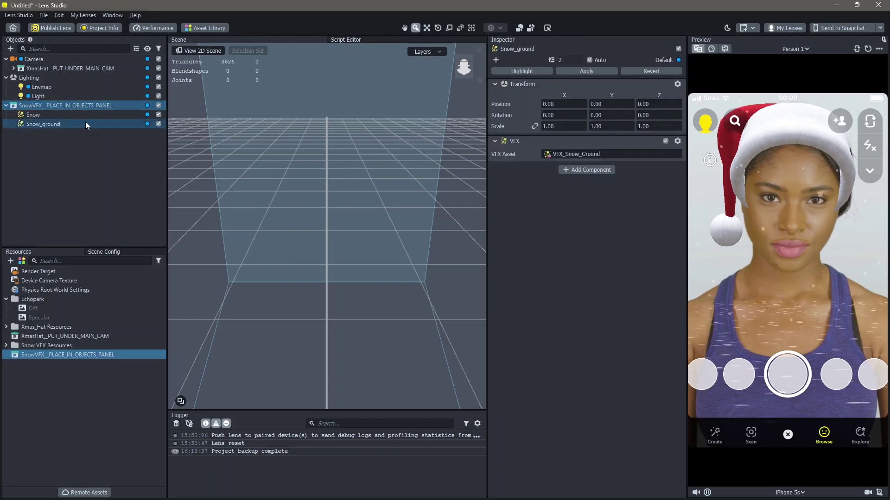
{"action": "key", "text": "Delete"}
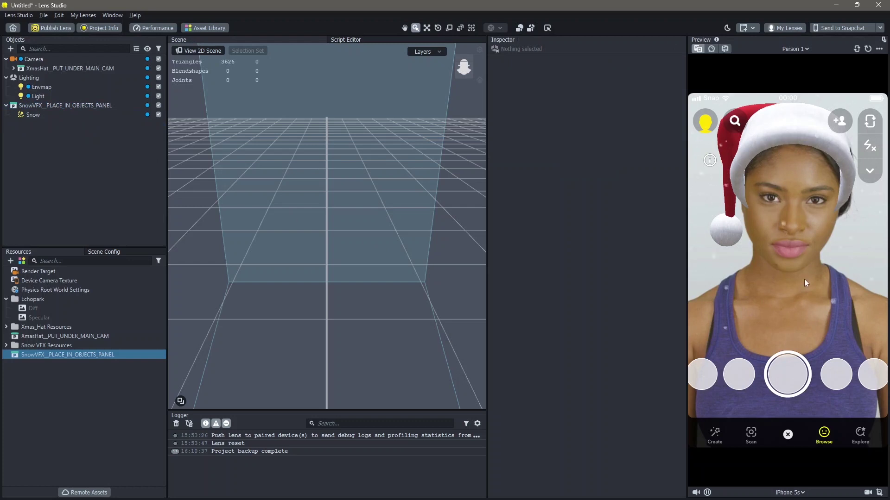
Expand the Snow VFX Resources folder and inspect the graph parameters of the VFX_Snow asset
{"action": "left_click", "coordinate": [33, 114]}
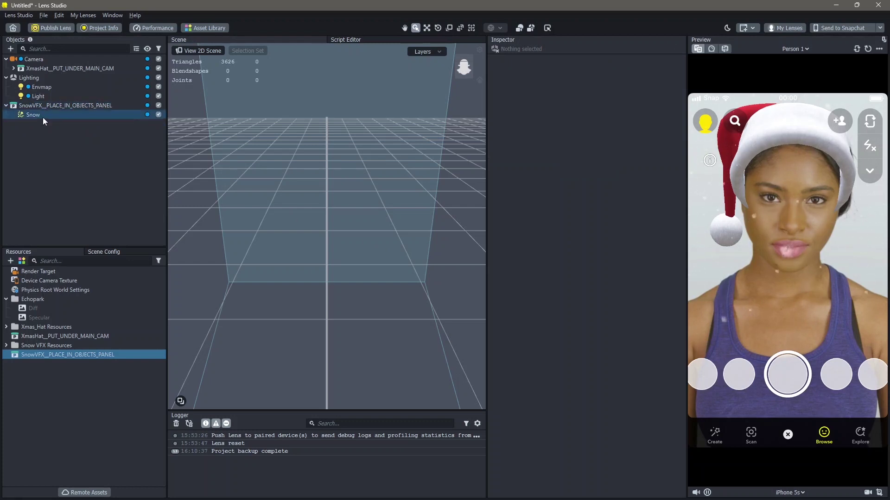
{"action": "double_click", "coordinate": [46, 345]}
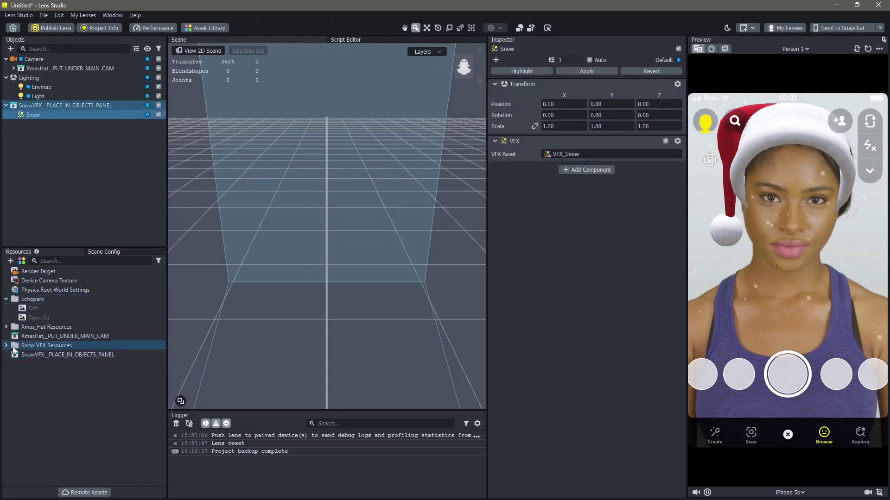
{"action": "left_click", "coordinate": [64, 365]}
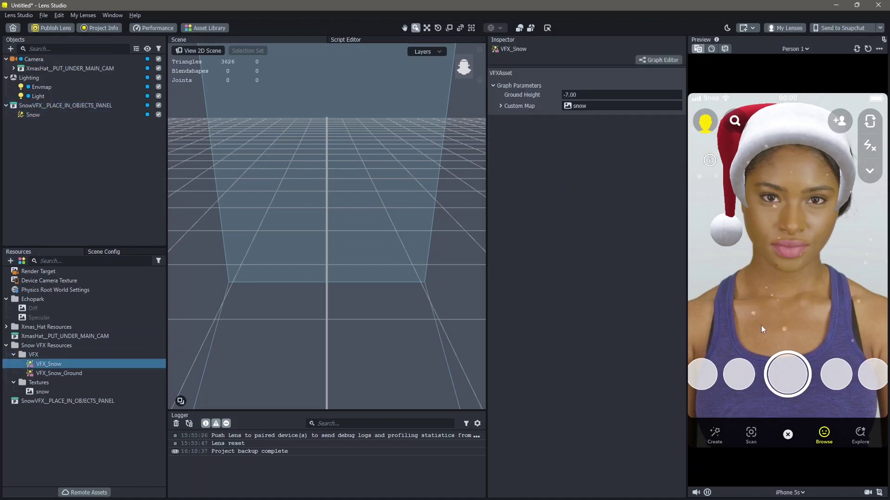
Add a Screen Image object to the scene
{"action": "left_click", "coordinate": [10, 48]}
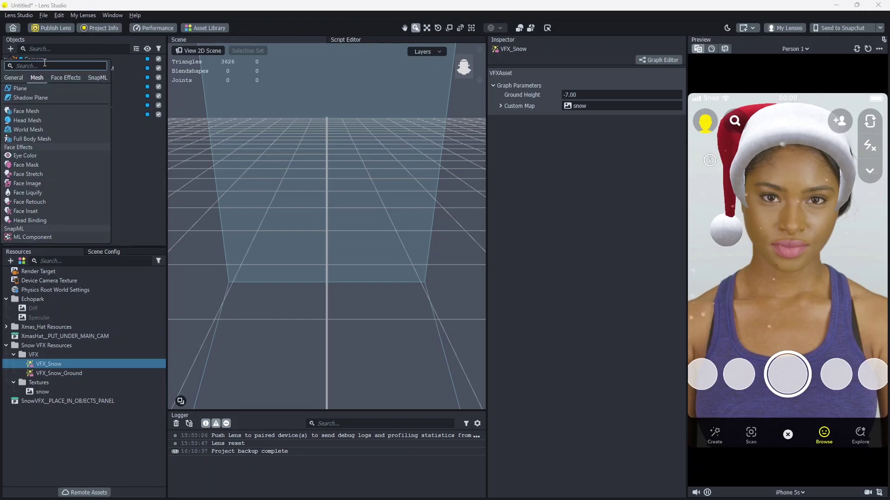
{"action": "type", "text": "screen image"}
{"action": "key", "text": "Return"}
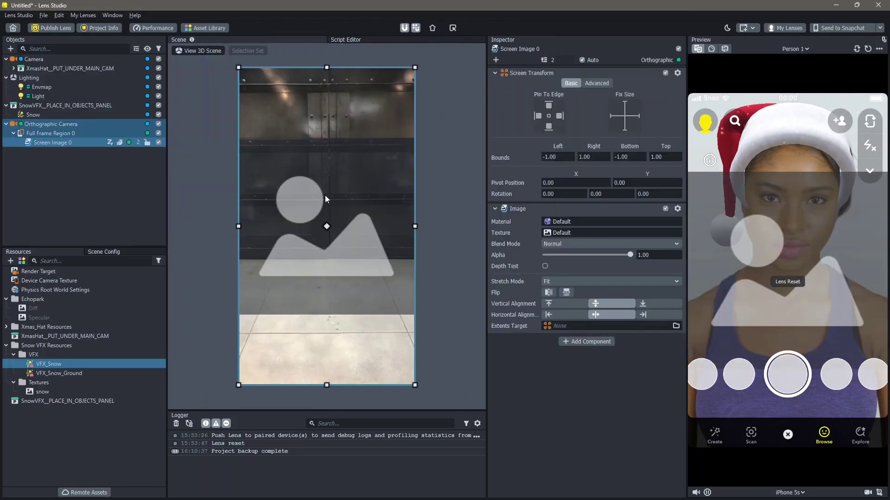
Import the Christmas 2 image from the Christmas Assets folder in File Explorer into the project resources
{"action": "key", "text": "alt+Tab"}
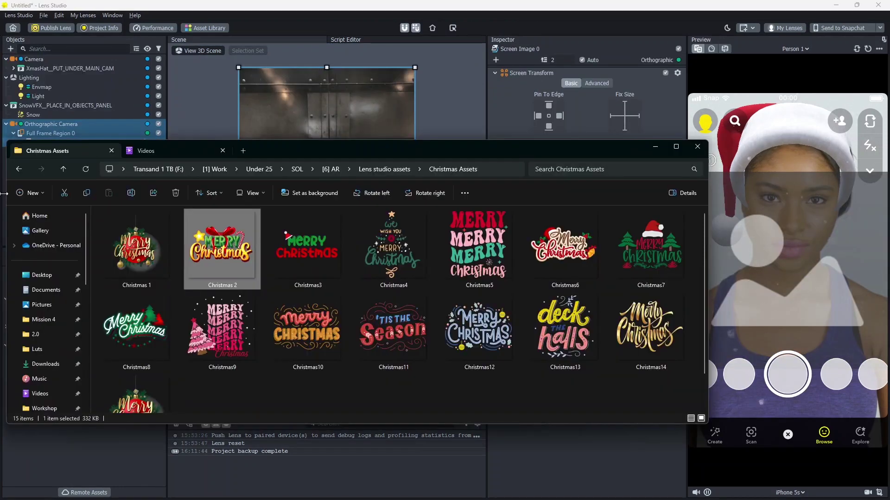
{"action": "left_click_drag", "start_coordinate": [4, 193], "coordinate": [267, 193]}
{"action": "scroll", "coordinate": [471, 336], "scroll_direction": "down", "scroll_amount": 5}
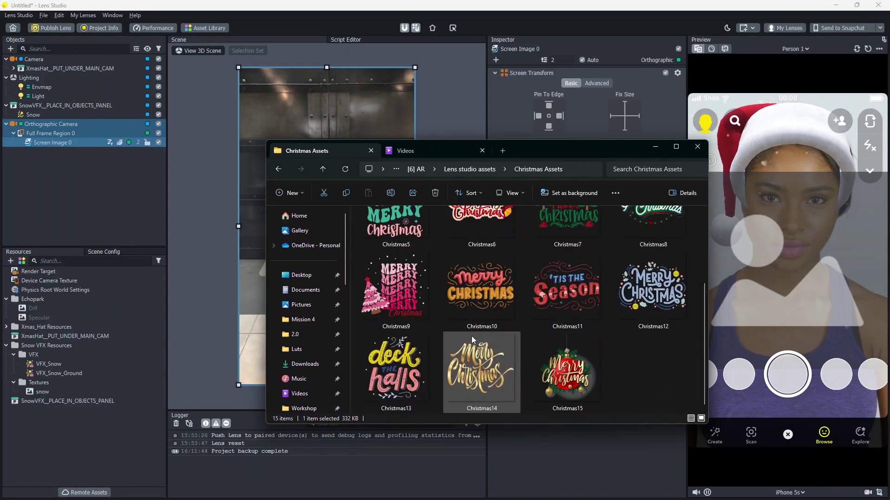
{"action": "scroll", "coordinate": [471, 335], "scroll_direction": "up", "scroll_amount": 5}
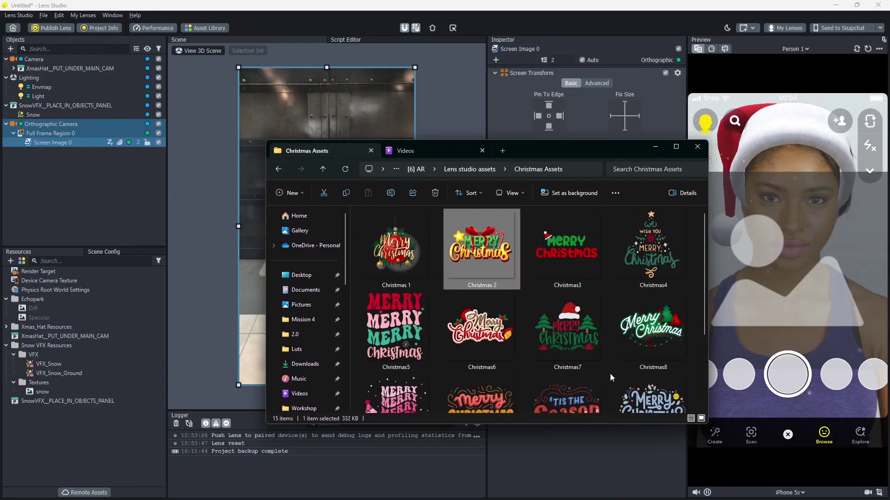
{"action": "left_click_drag", "start_coordinate": [488, 250], "coordinate": [78, 448]}
{"action": "left_click", "coordinate": [654, 146]}
Assign the Christmas 2 texture to Screen Image 0 and shrink it toward the frame's bottom, with a top bound of about -0.2
{"action": "left_click", "coordinate": [37, 410]}
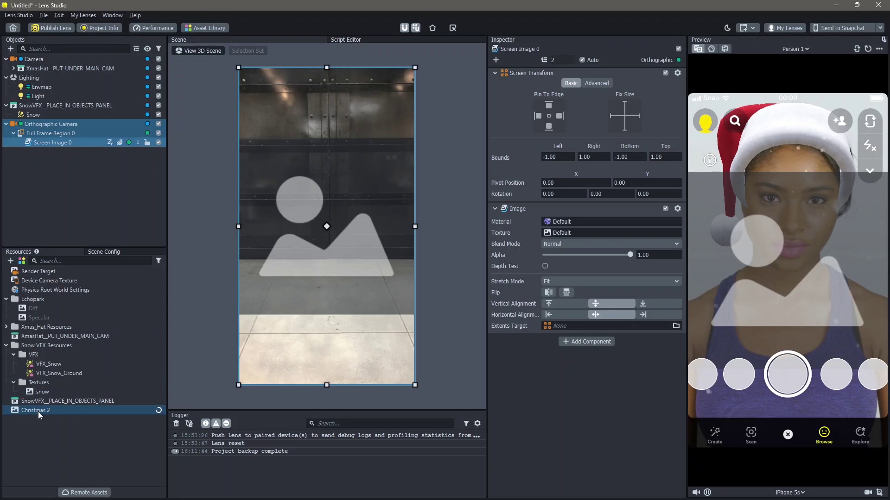
{"action": "left_click_drag", "start_coordinate": [38, 411], "coordinate": [580, 234]}
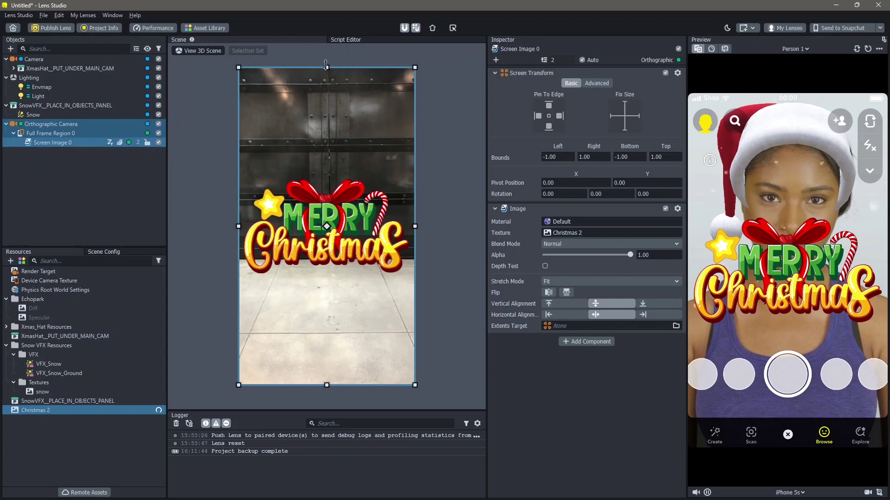
{"action": "left_click_drag", "start_coordinate": [336, 68], "coordinate": [322, 254]}
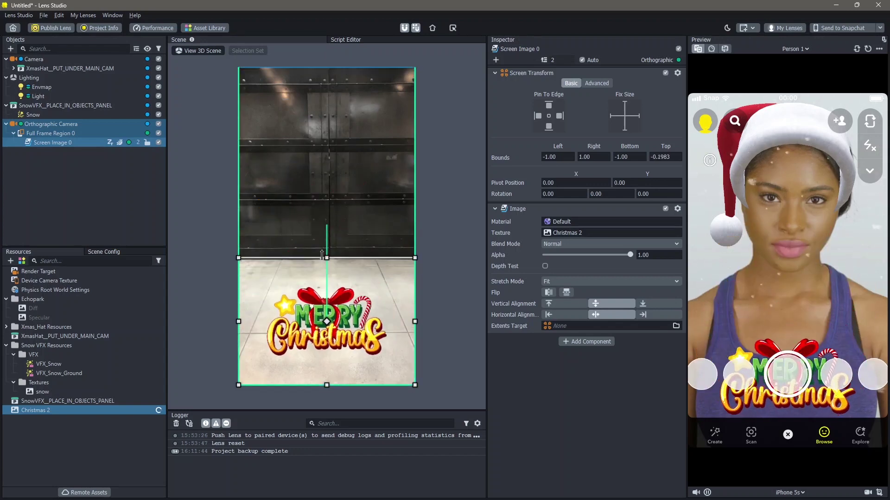
{"action": "left_click", "coordinate": [122, 208]}
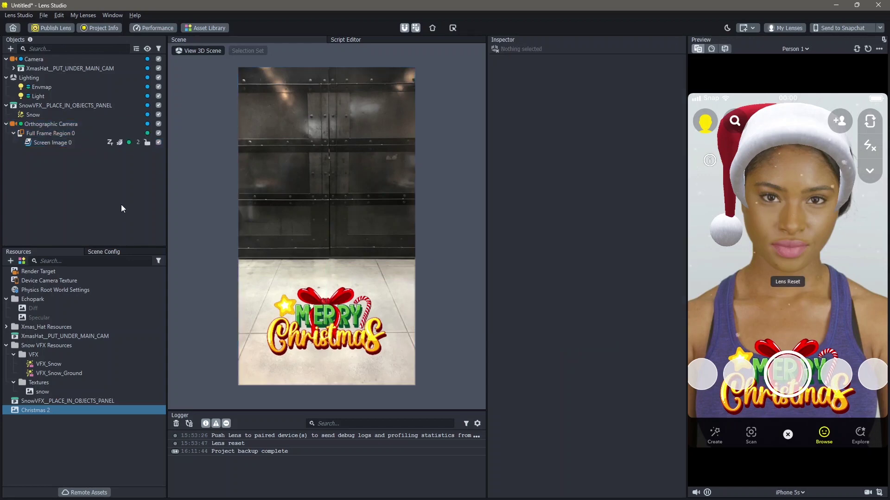
Add a Face Retouch effect to the scene
{"action": "left_click", "coordinate": [11, 48]}
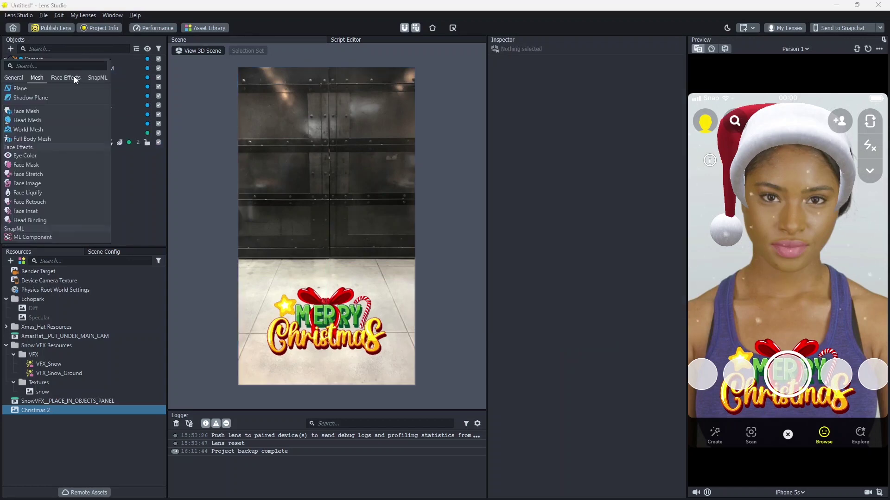
{"action": "left_click", "coordinate": [73, 77]}
{"action": "left_click", "coordinate": [60, 142]}
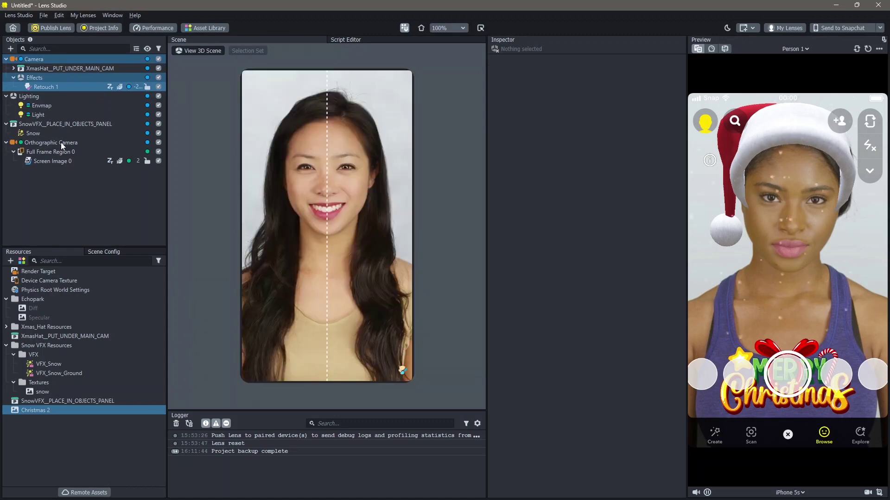